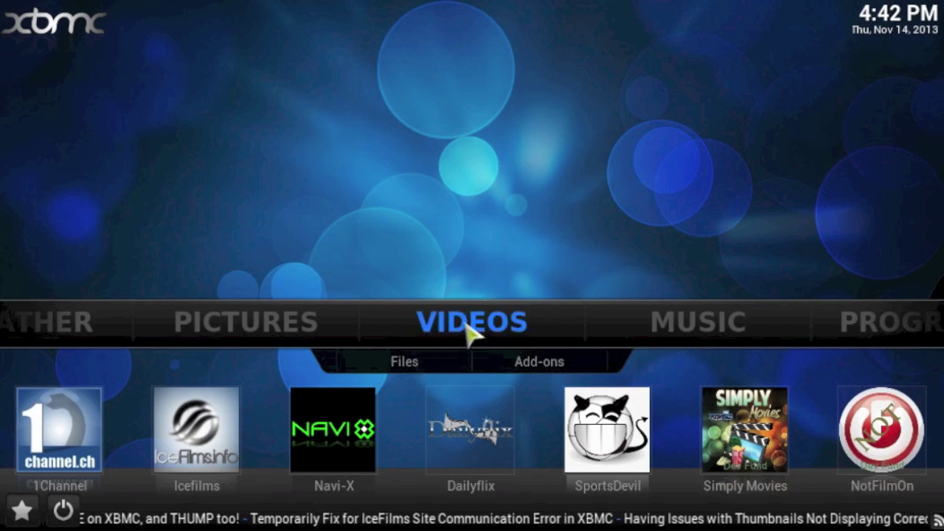
- Open the USB DISK source under Videos > Files to view its two .avi files
left_click(466, 324)
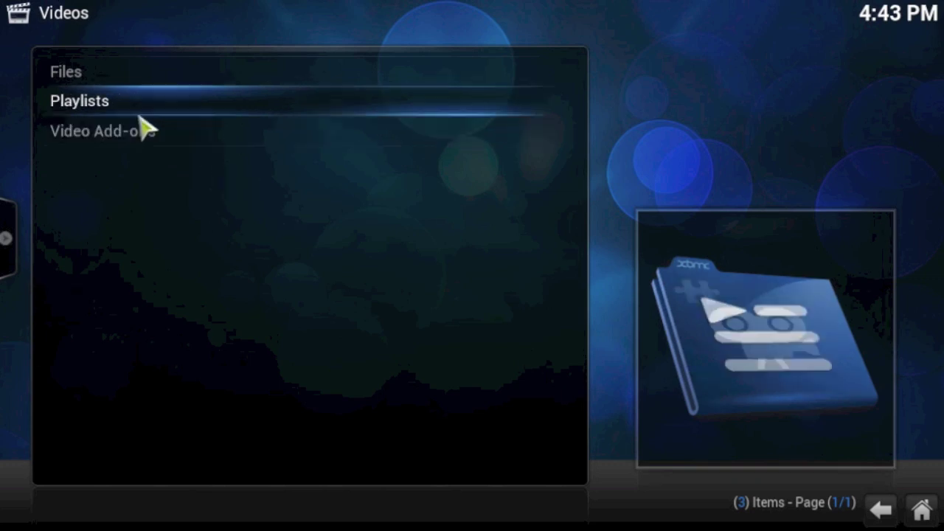
left_click(118, 76)
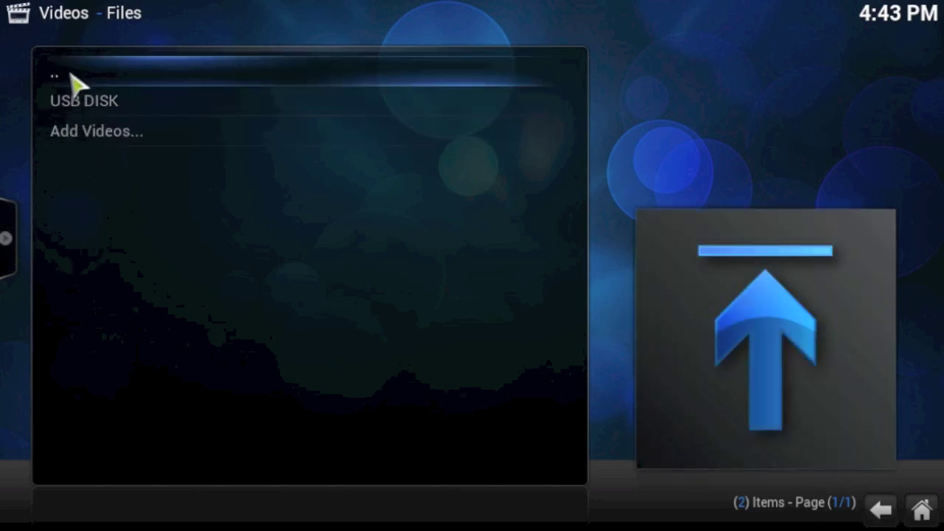
left_click(74, 101)
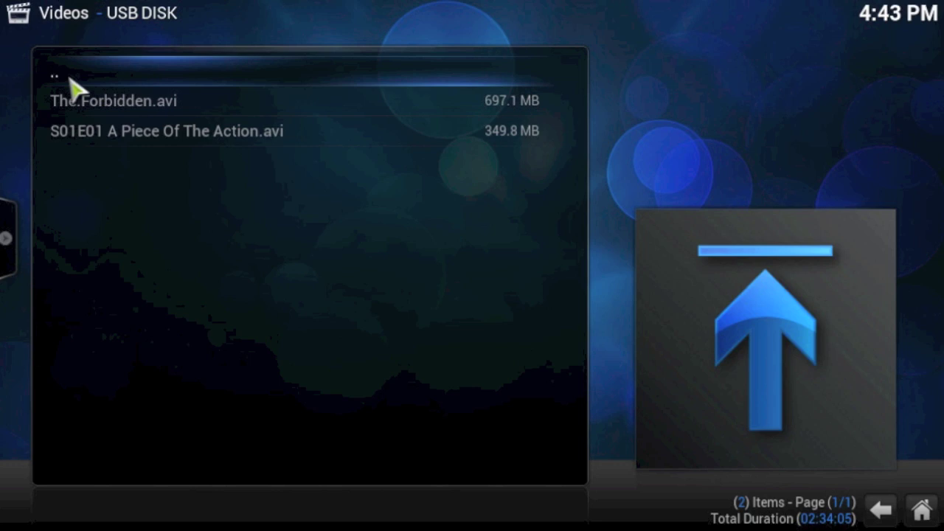
- Go back to the Videos Files source list and start adding a new video source
left_click(71, 78)
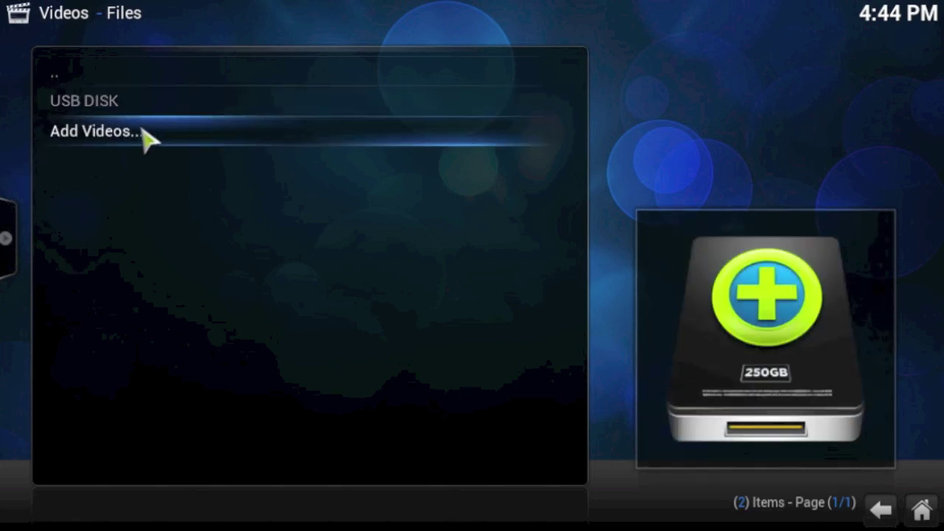
left_click(147, 134)
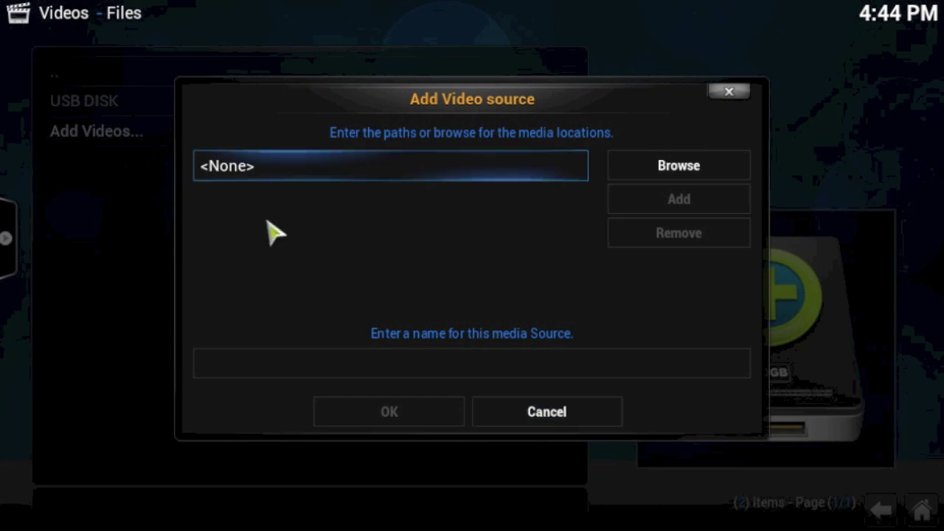
- Browse for the new video source's location in the Add Video source dialog
left_click(712, 167)
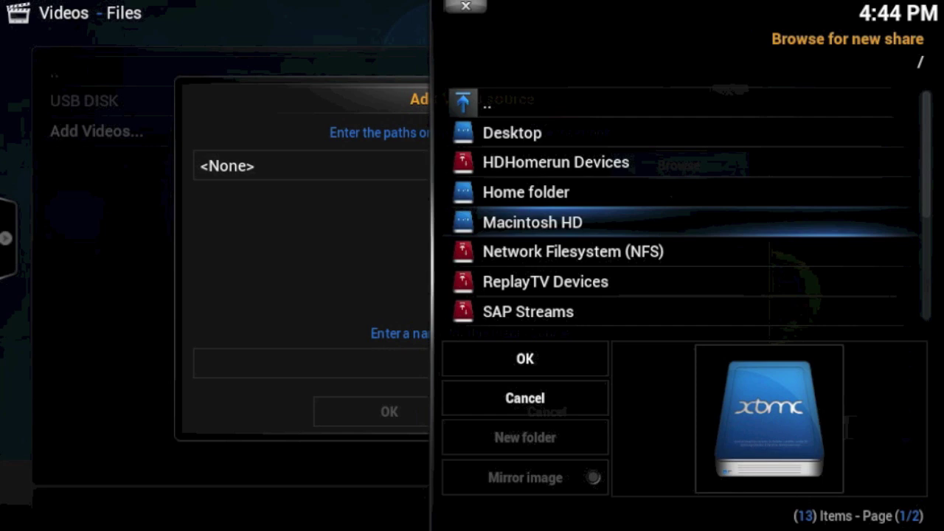
- Browse Windows network (SMB) > WORKGROUP to the PC, listing its six shared folders
left_click(573, 252)
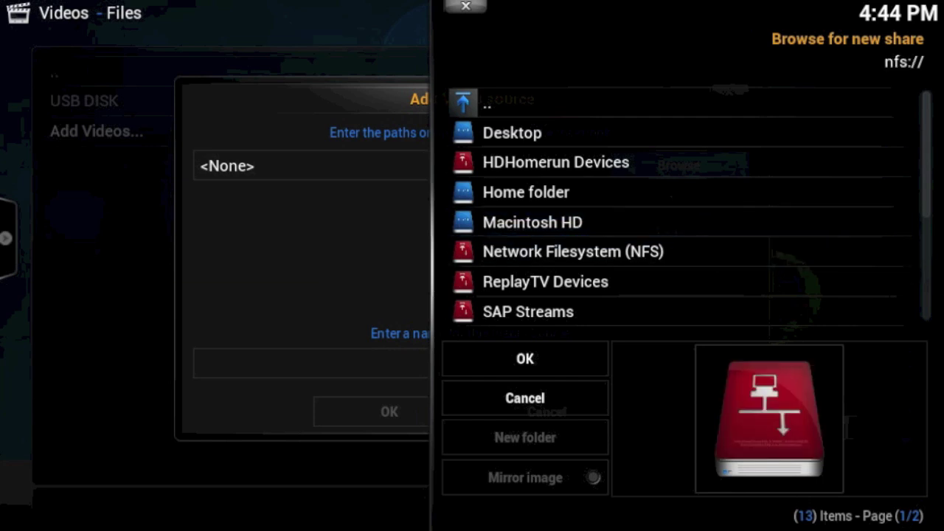
left_click(926, 313)
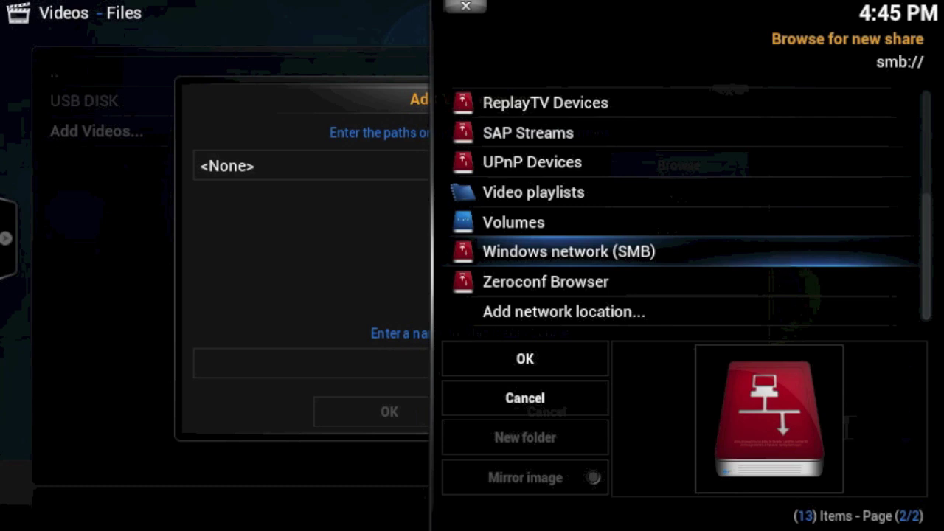
left_click(747, 260)
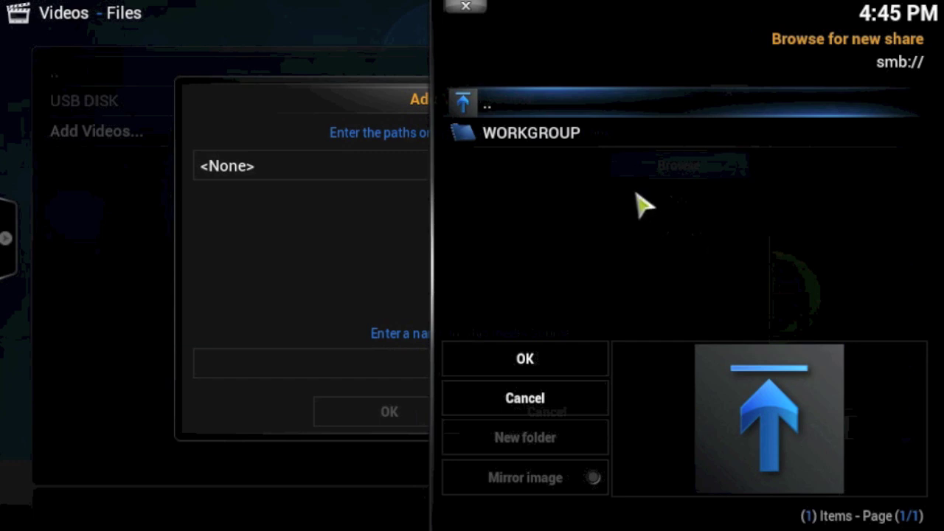
left_click(595, 145)
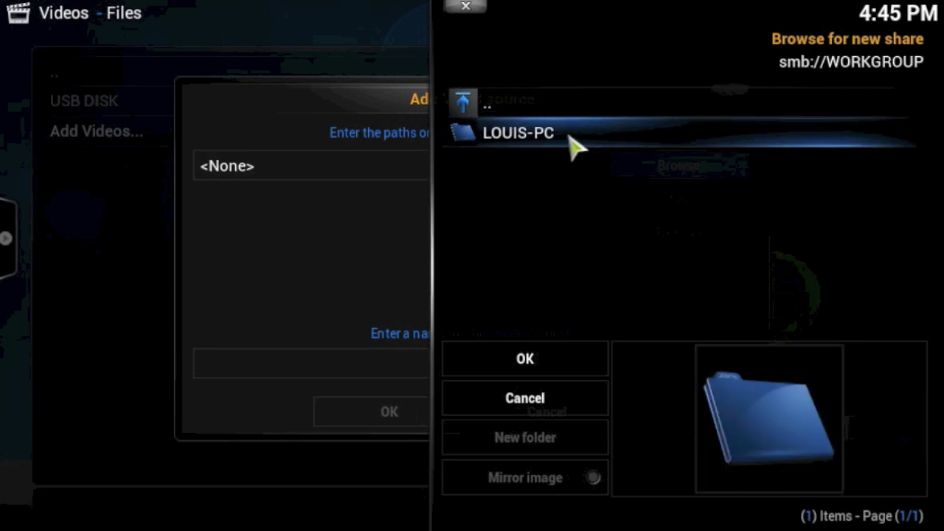
left_click(575, 147)
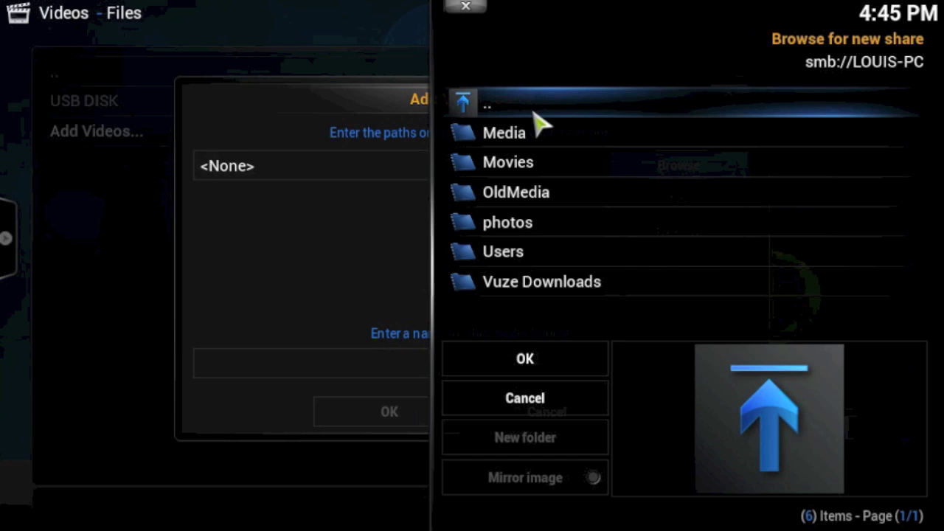
- Select the PC's Movies share as the source, rename it 'PC Movies', and confirm
left_click(509, 162)
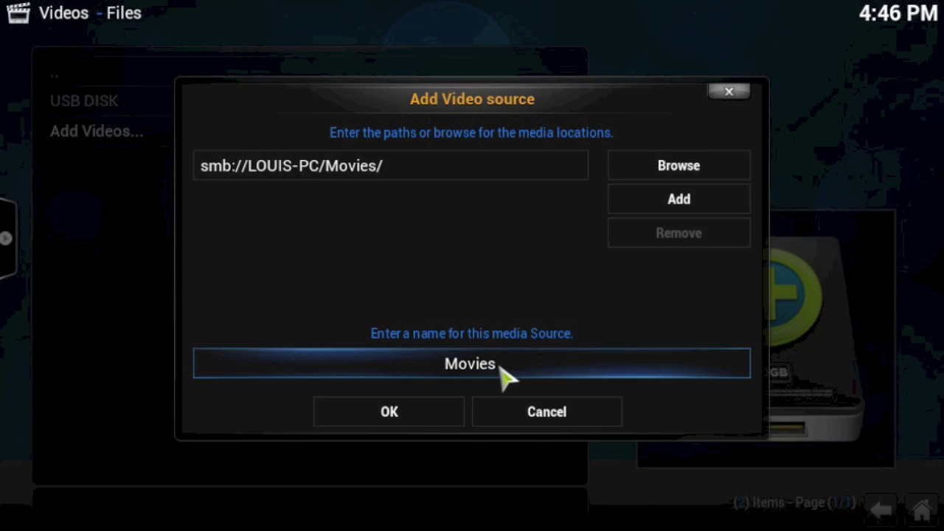
left_click(505, 378)
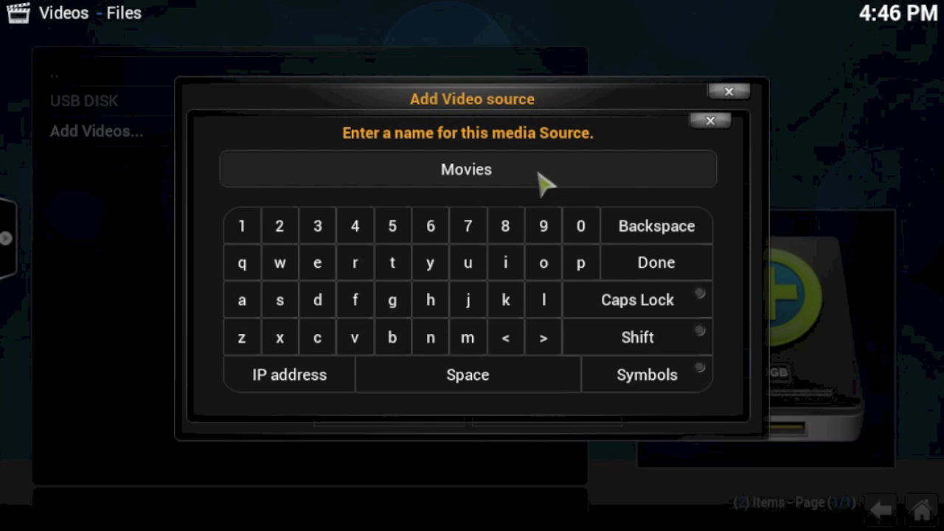
key("BackSpace")
key("BackSpace")
key("BackSpace")
key("BackSpace")
key("BackSpace")
key("BackSpace")
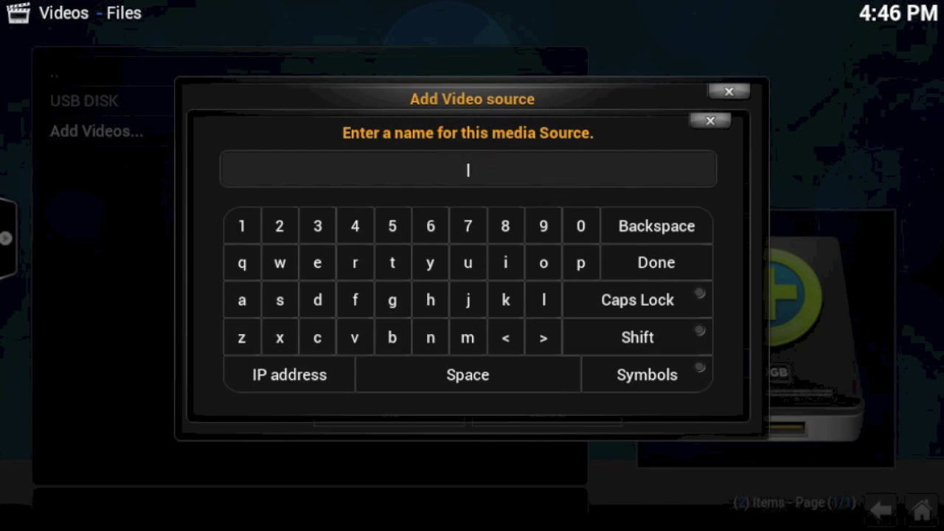
type("PC Movies")
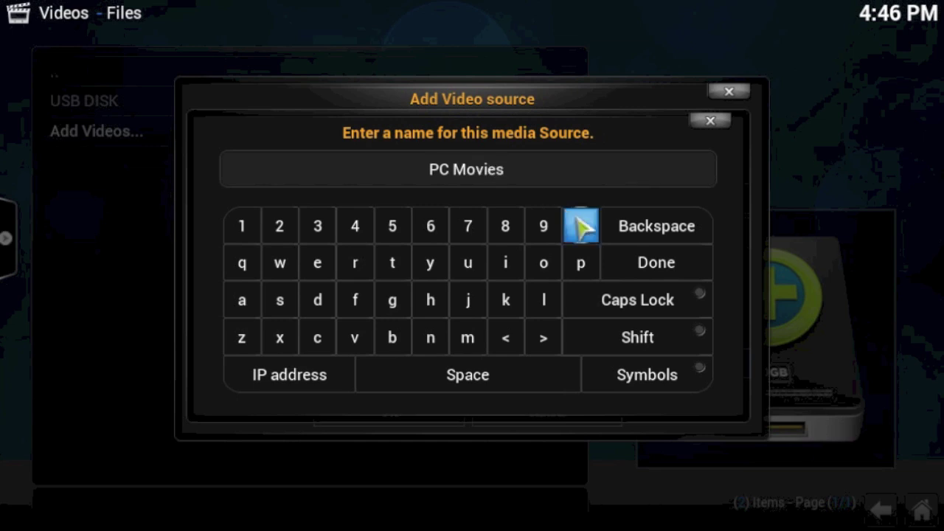
left_click(633, 264)
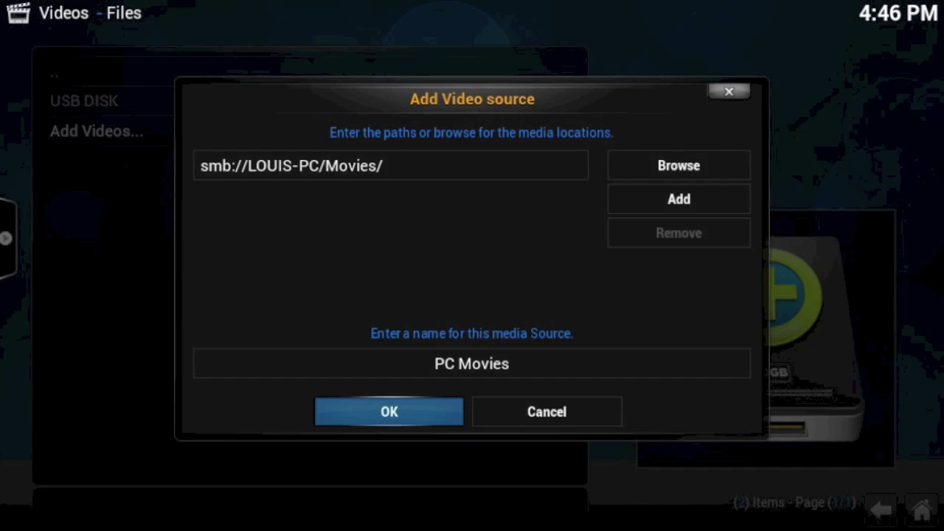
left_click(436, 407)
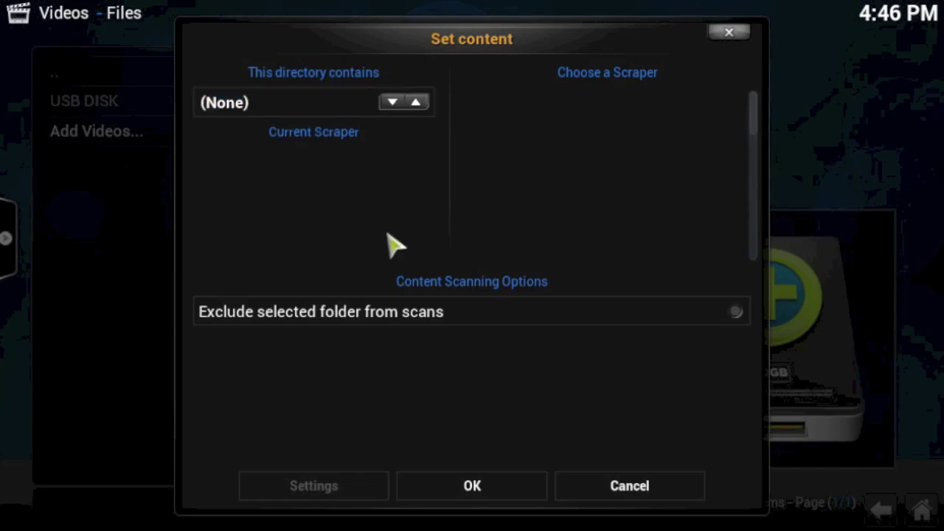
- Cycle through the content type options, leave it as (None), and accept
left_click(392, 103)
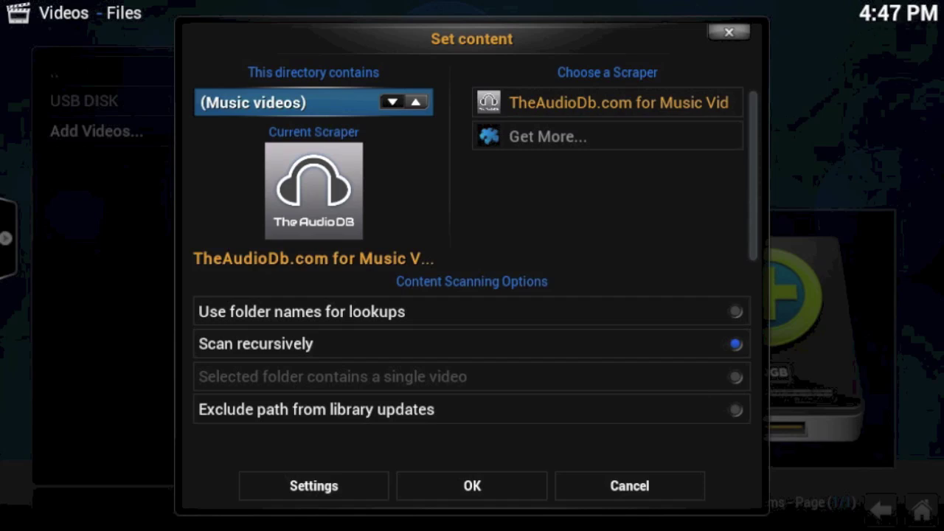
left_click(391, 101)
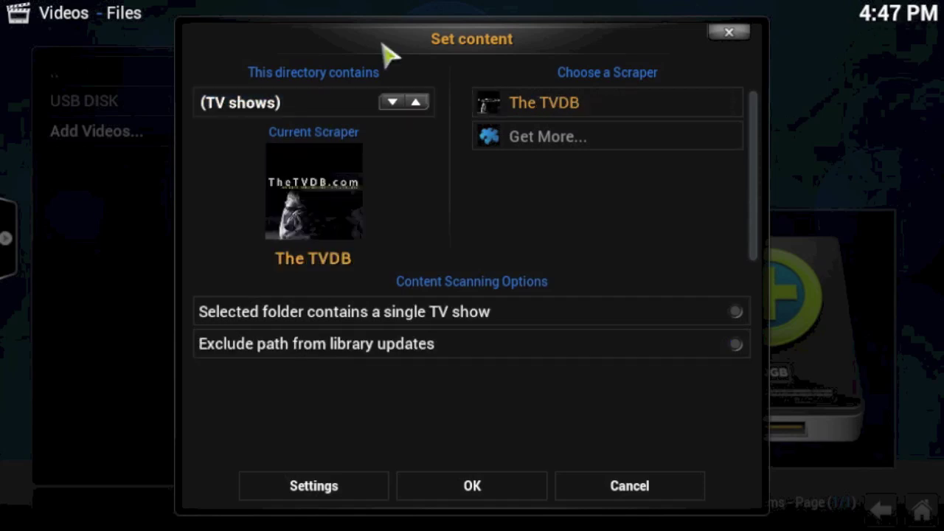
left_click(392, 102)
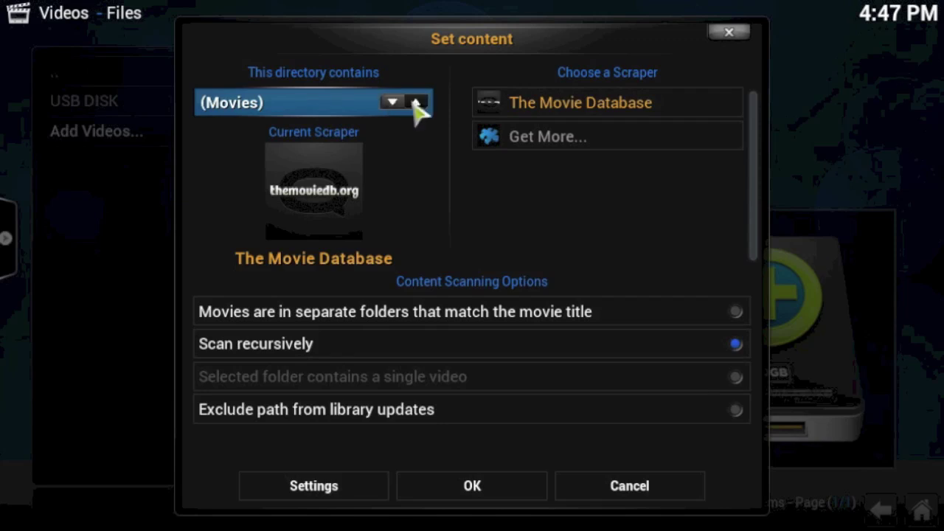
left_click(419, 102)
left_click(417, 103)
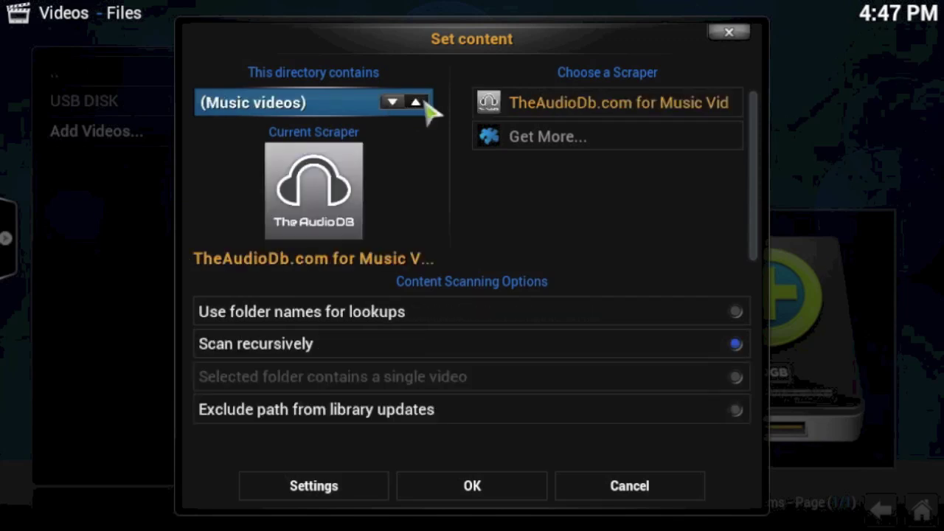
left_click(417, 103)
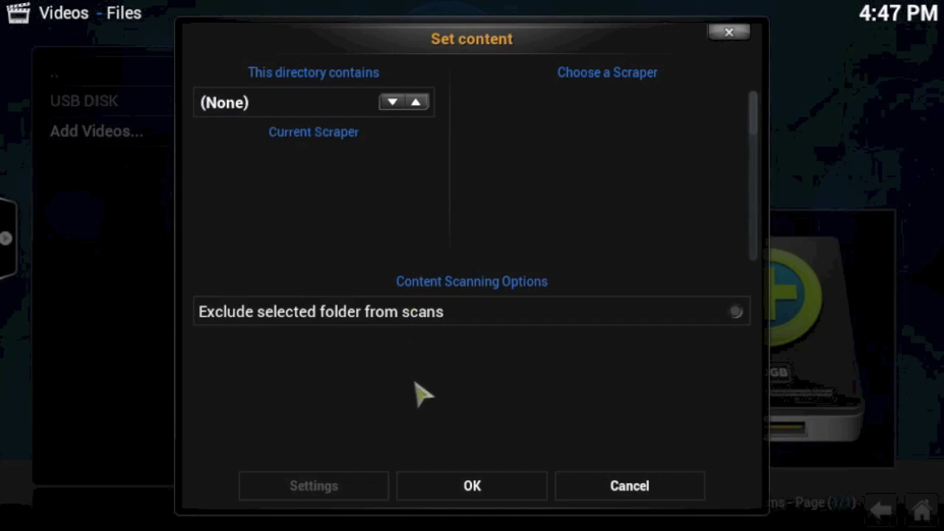
left_click(452, 488)
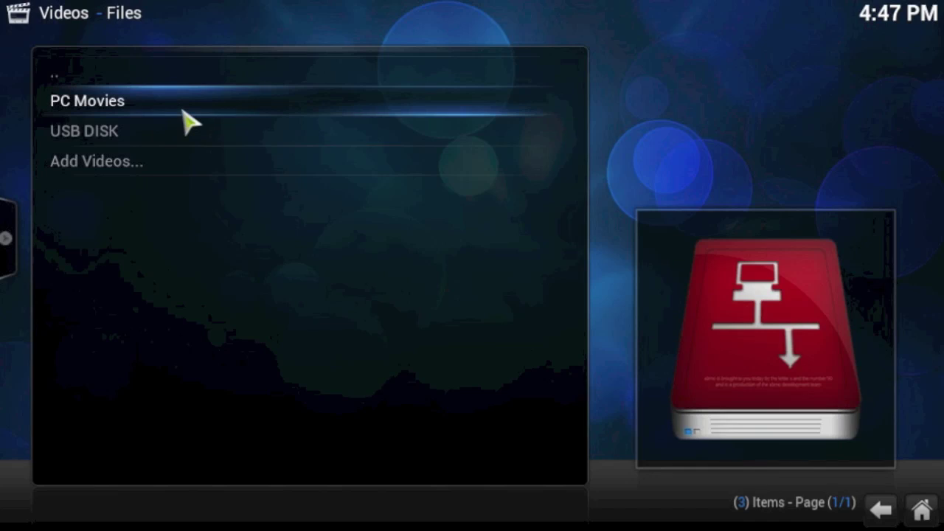
- Check the PC Movies source contents, return to the source list, and cancel another Add Videos
left_click(183, 111)
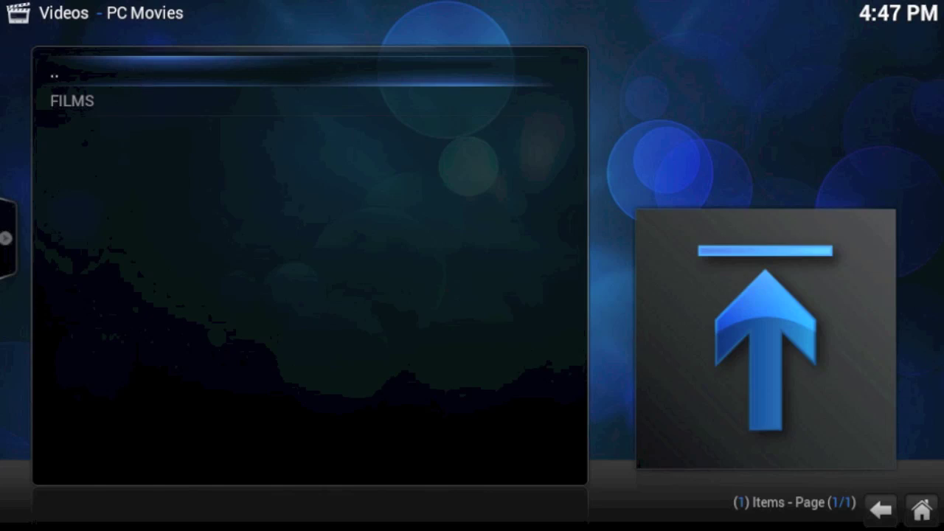
left_click(131, 71)
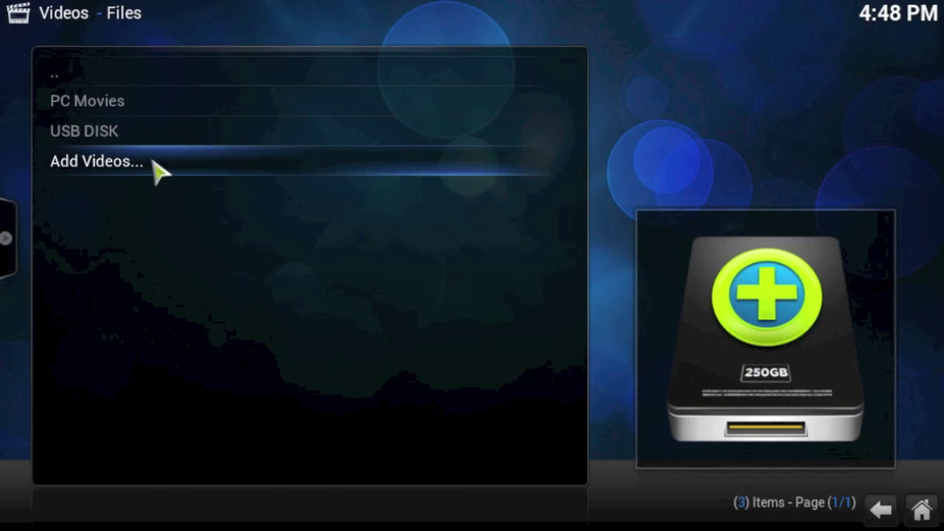
left_click(156, 169)
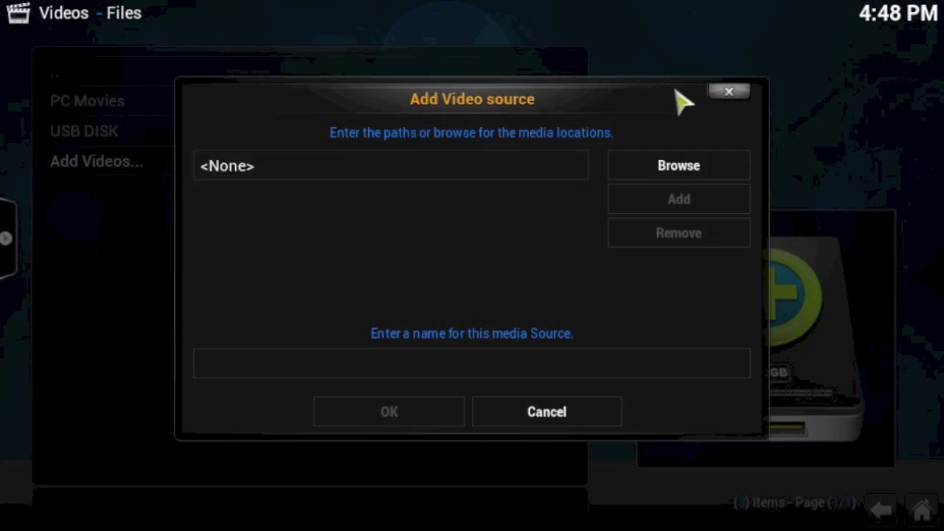
left_click(733, 91)
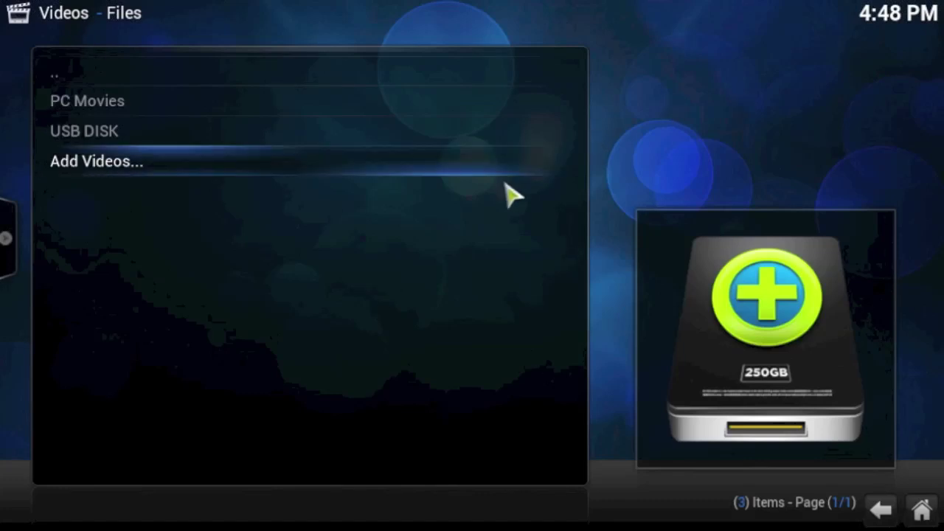